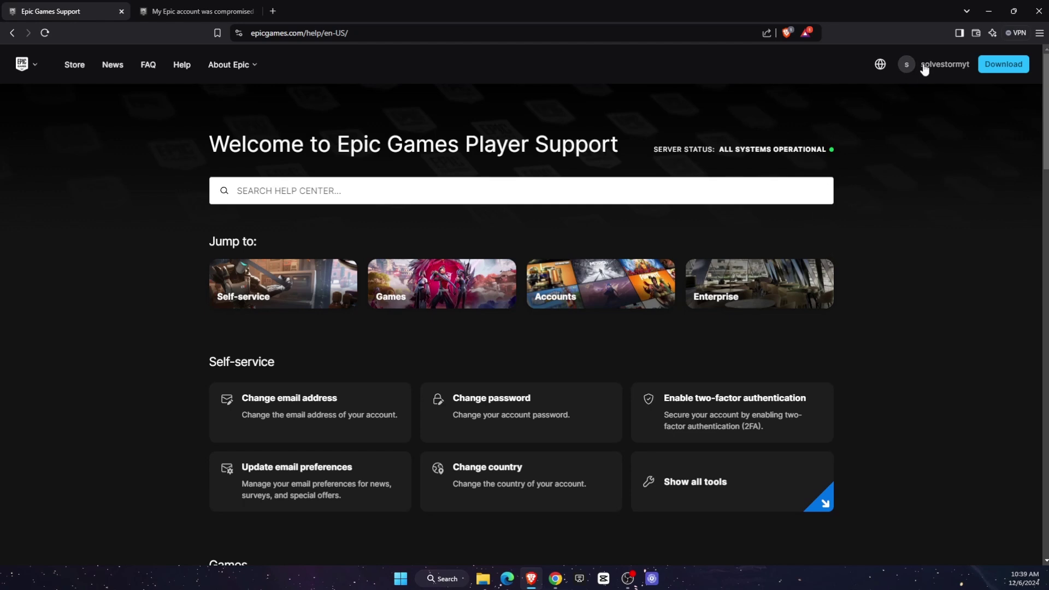
Step: Go to the account's Password & Security settings from the profile menu
mouse_move(923, 66)
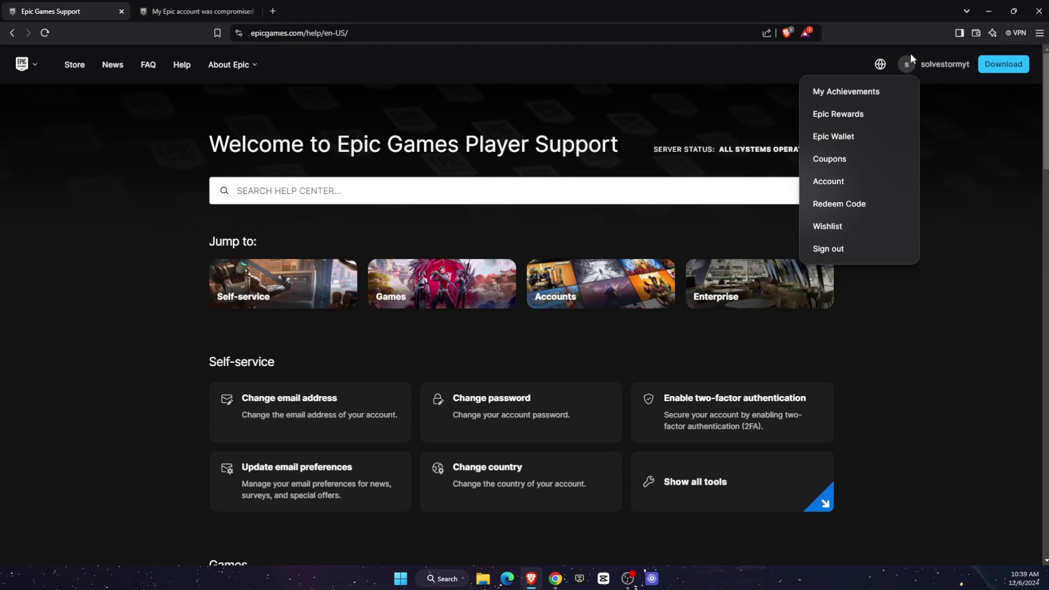
left_click(843, 188)
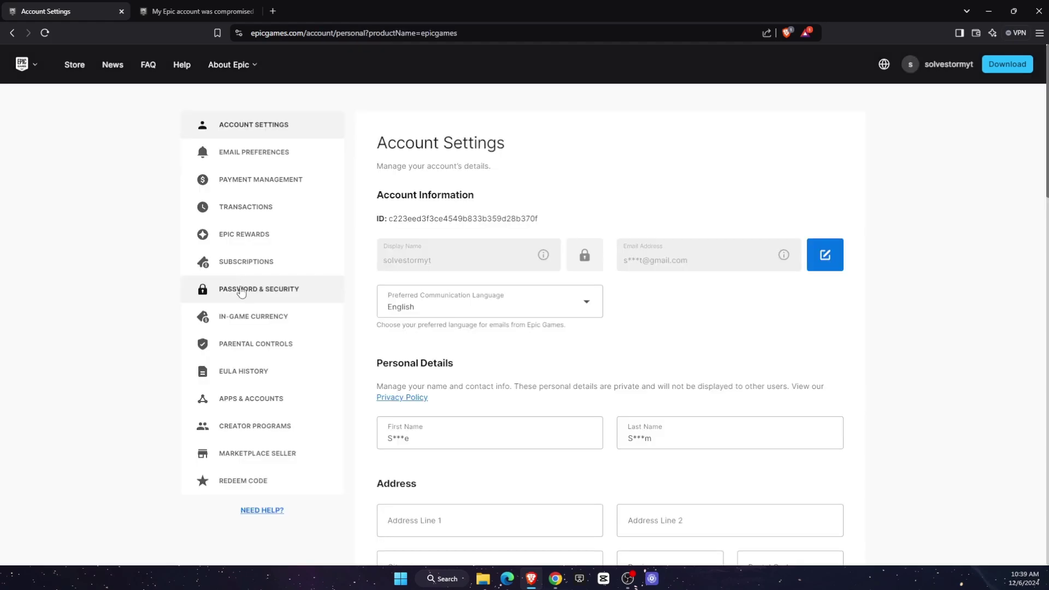
left_click(240, 290)
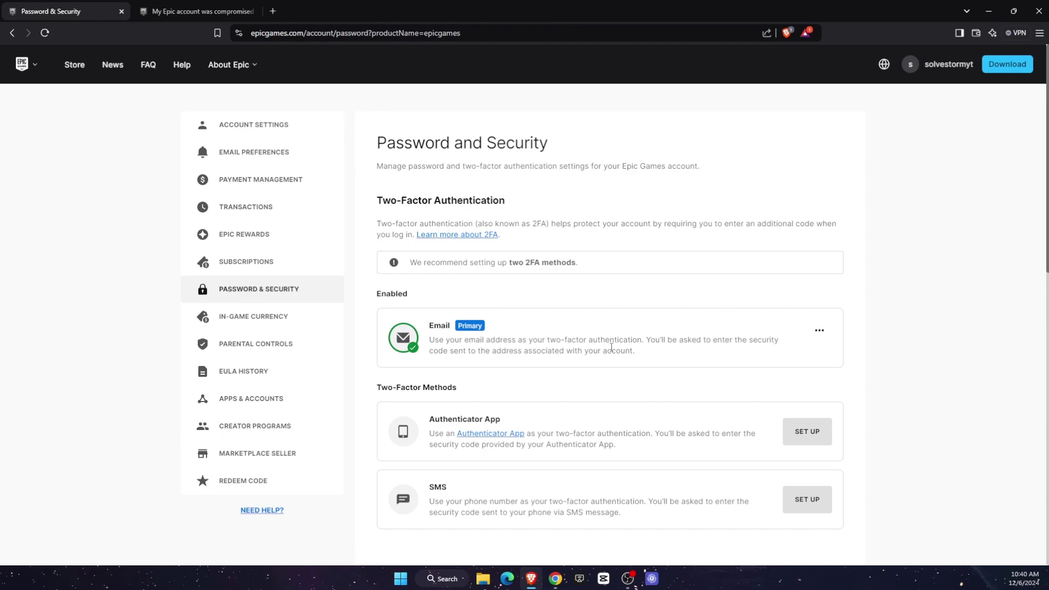
Step: Review the security options, noting email is the primary two-factor method
scroll(611, 347, "down", 4)
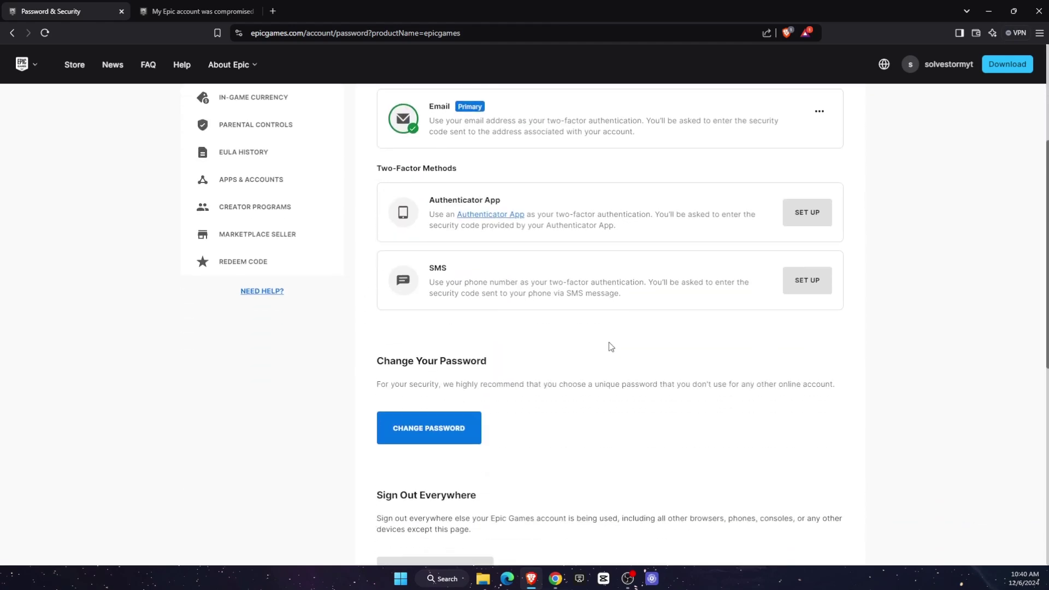
scroll(608, 347, "down", 1)
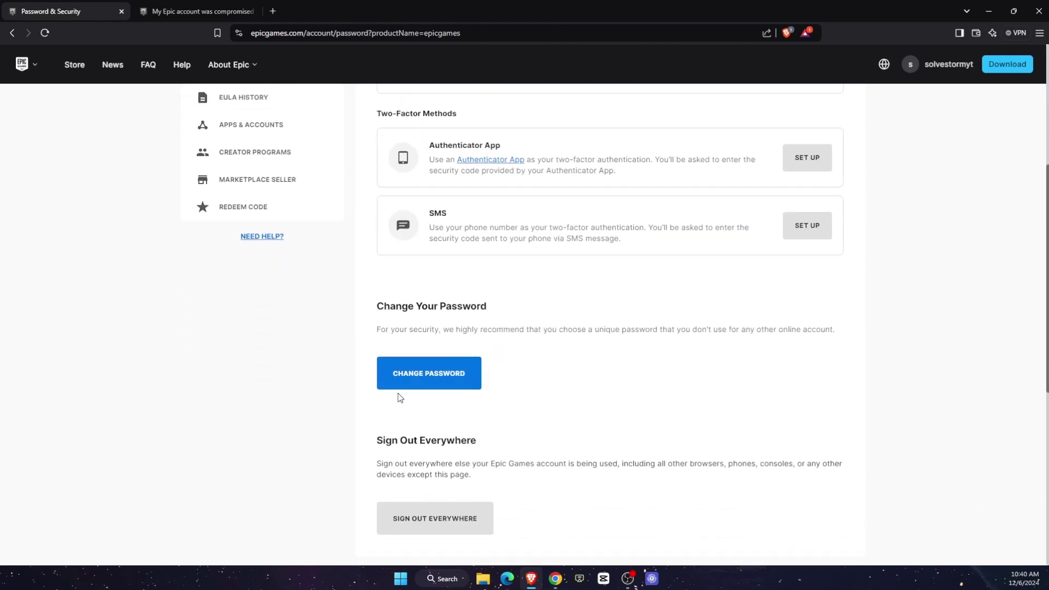
scroll(400, 397, "down", 2)
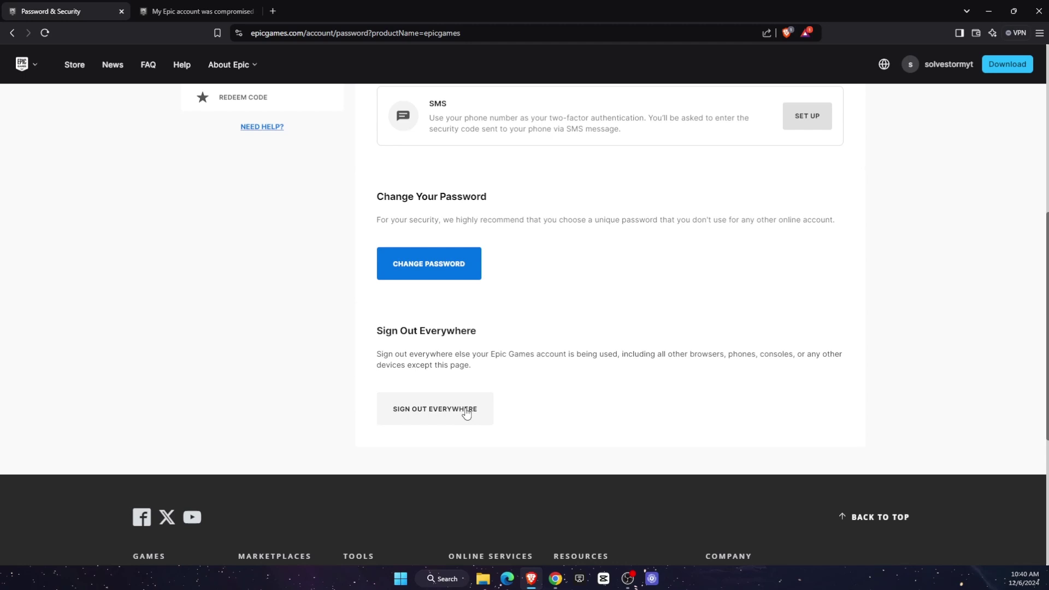
scroll(584, 401, "up", 4)
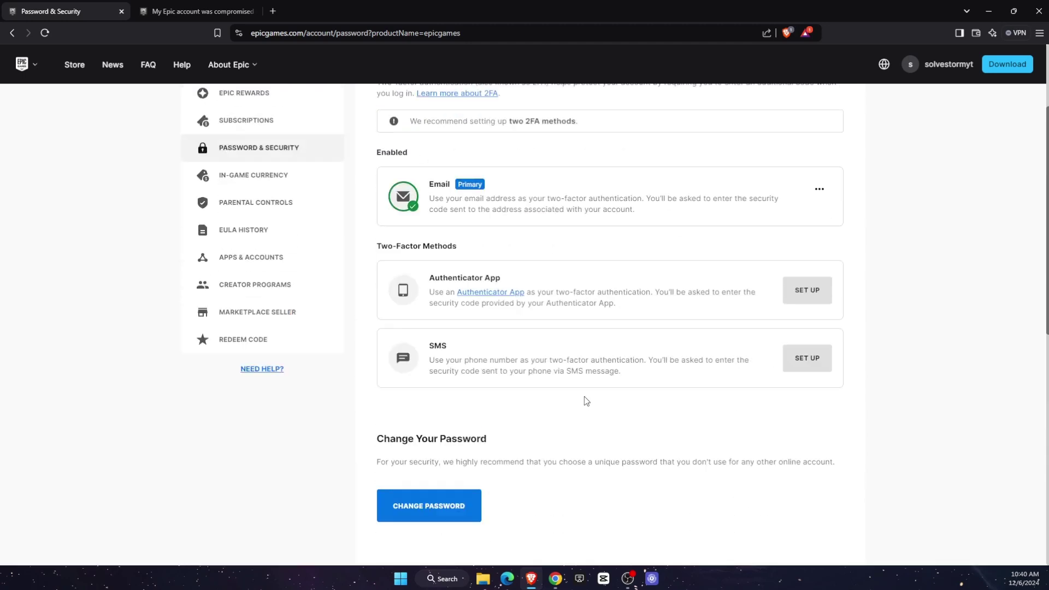
scroll(584, 401, "up", 2)
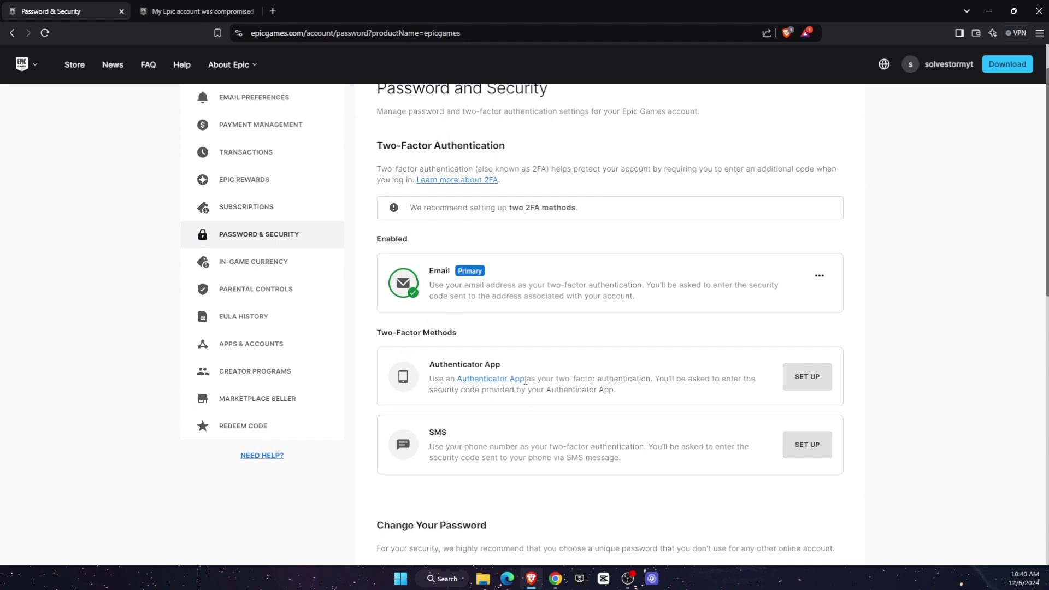
left_click_drag(418, 361, 526, 380)
left_click(517, 363)
scroll(665, 344, "up", 1)
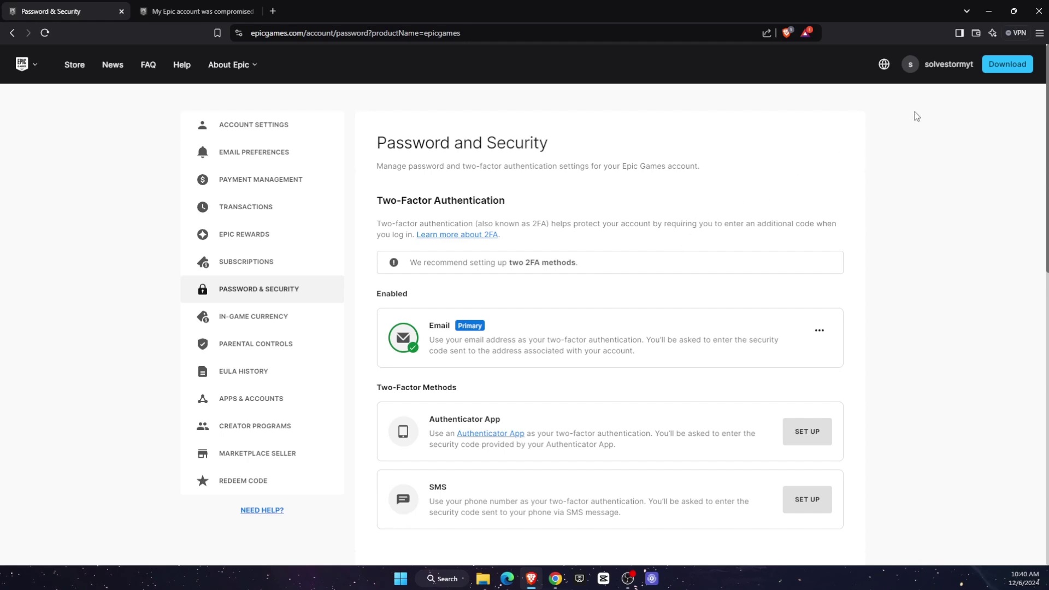
Step: Sign out and start a password reset, placing the cursor in the Email Address field
mouse_move(945, 64)
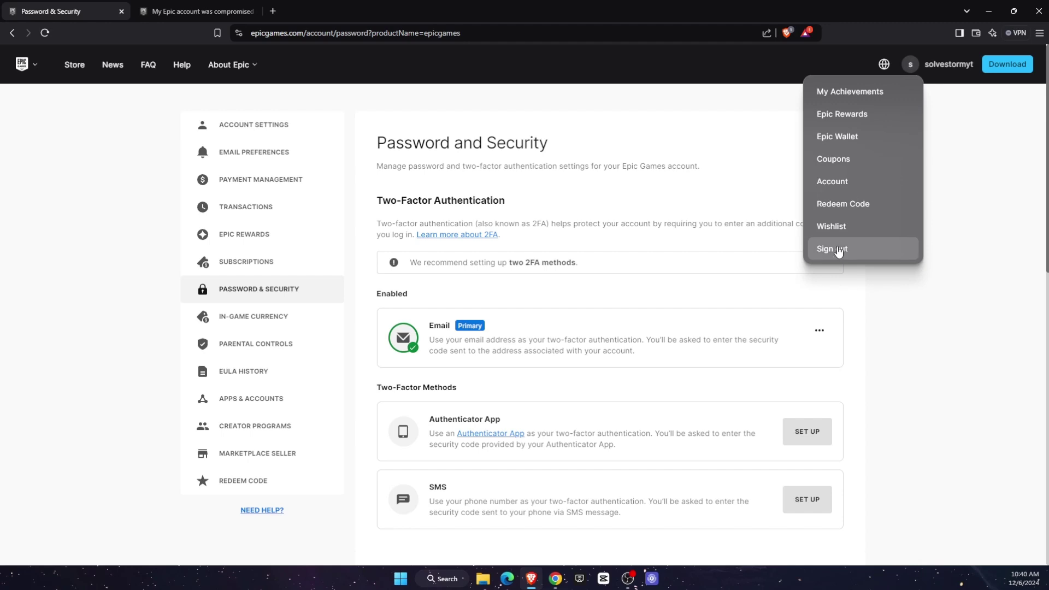
left_click(831, 252)
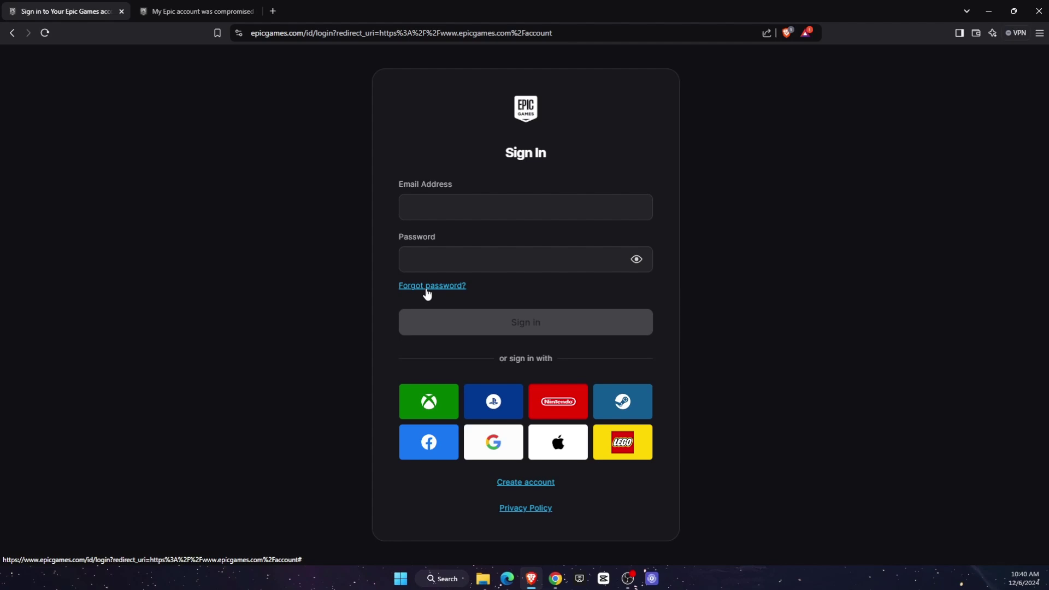
left_click(426, 292)
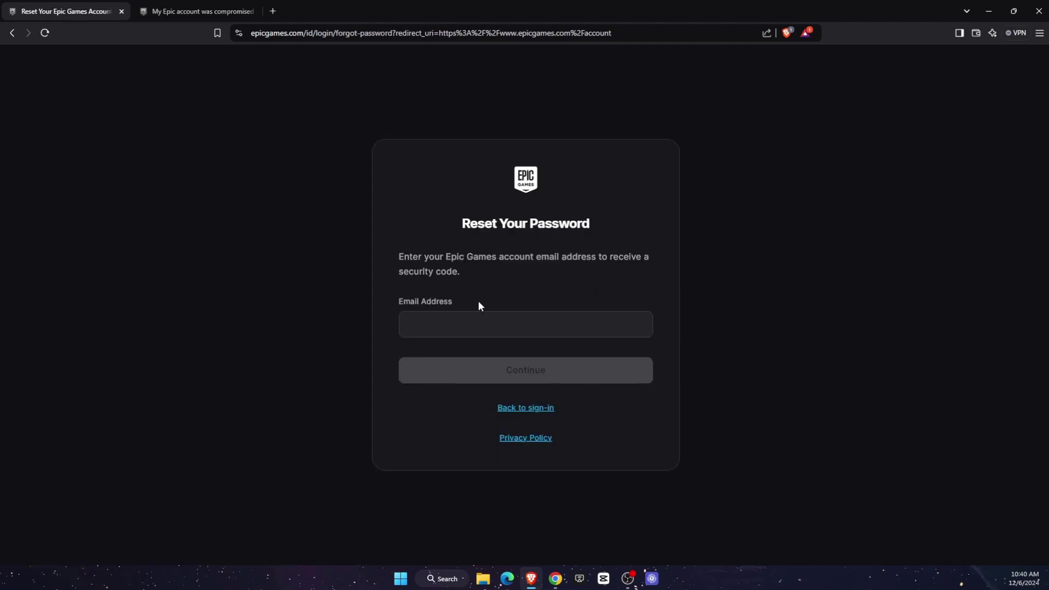
left_click(512, 329)
Step: Read the compromised-account help article and go to its Contact Us page
left_click(196, 11)
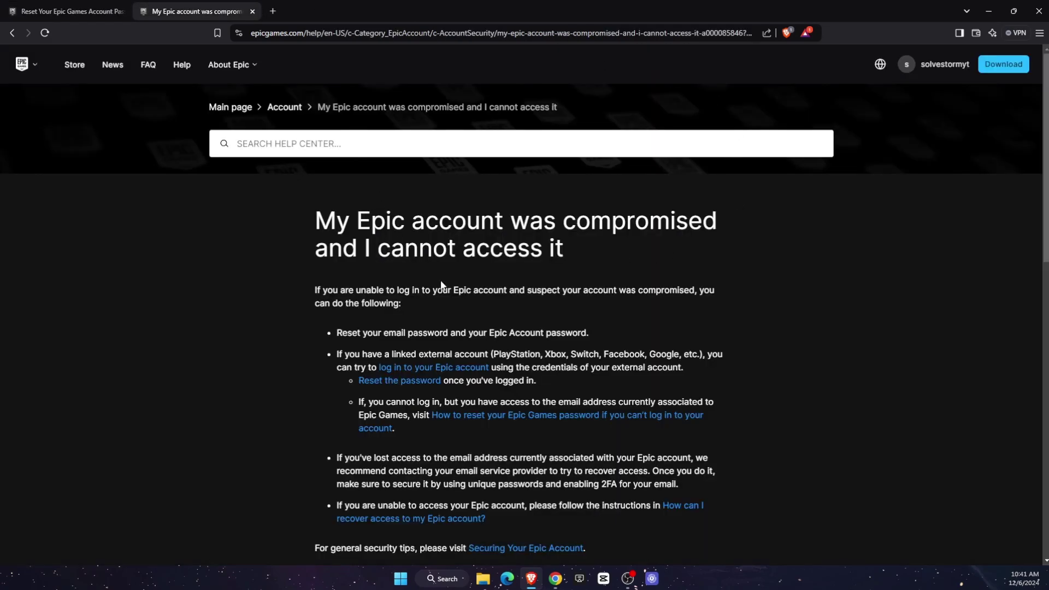
scroll(579, 330, "down", 2)
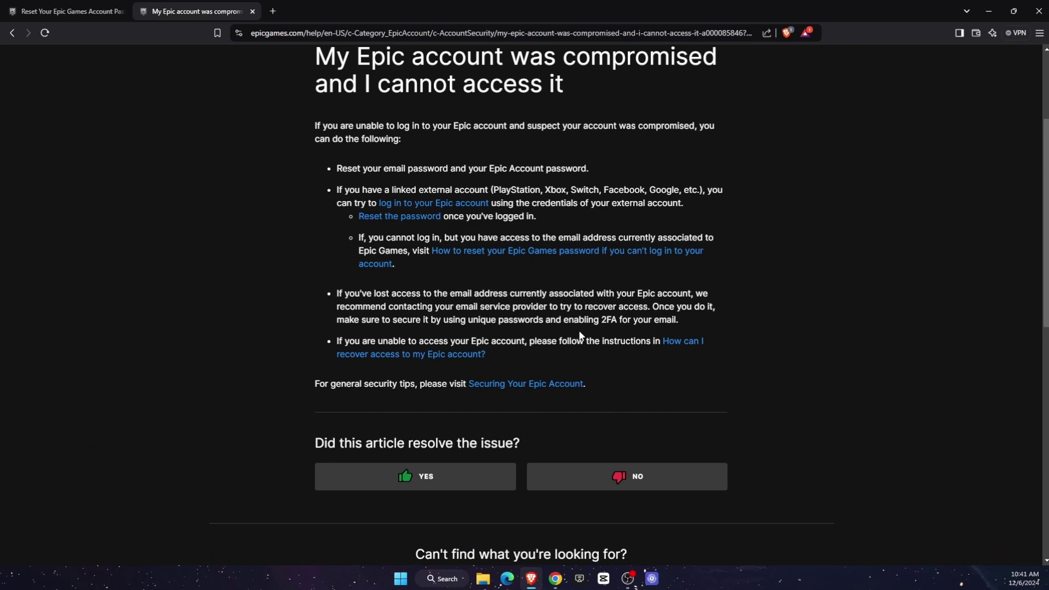
scroll(578, 329, "down", 2)
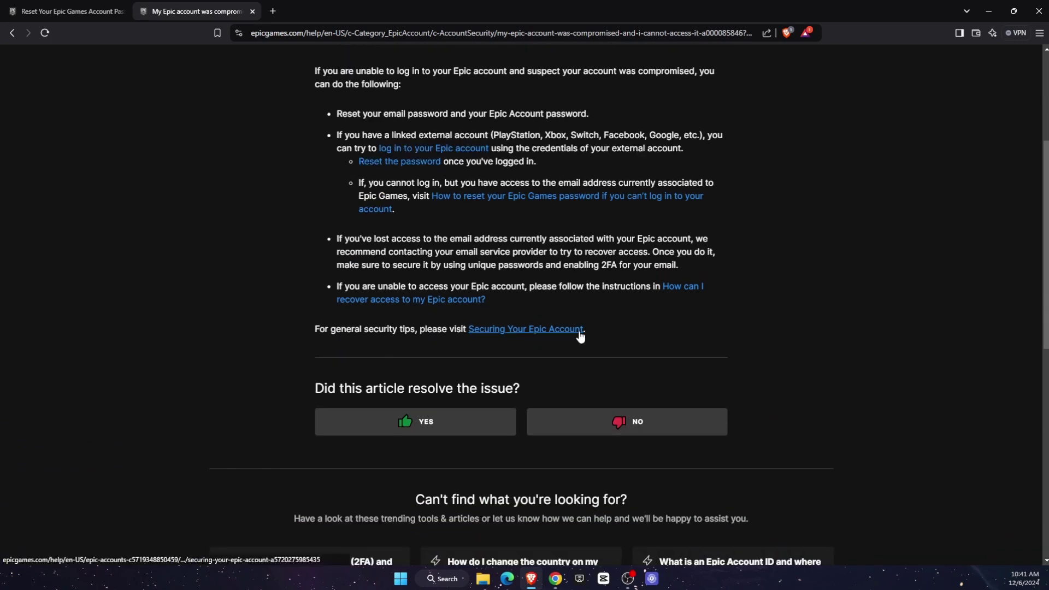
scroll(580, 335, "down", 4)
scroll(592, 234, "up", 5)
scroll(634, 320, "down", 6)
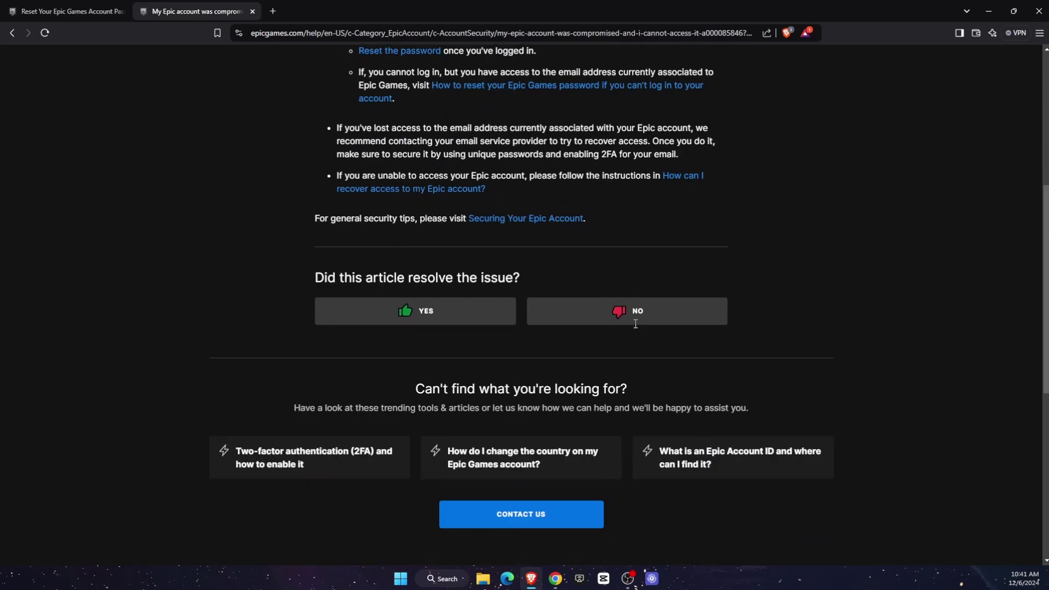
left_click(534, 358)
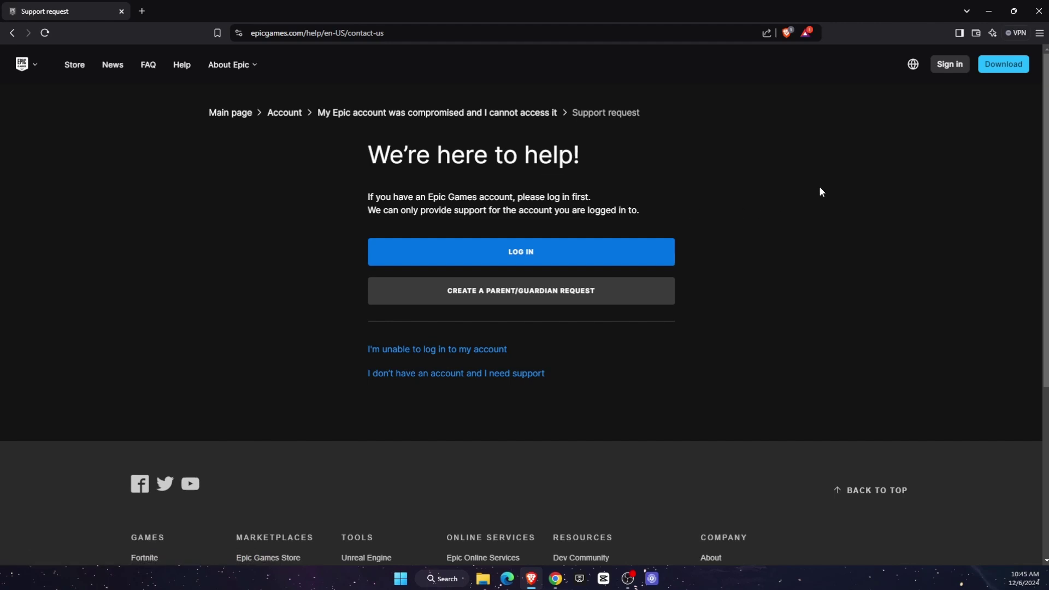
Step: Sign in and scroll down to the support request form
left_click(940, 73)
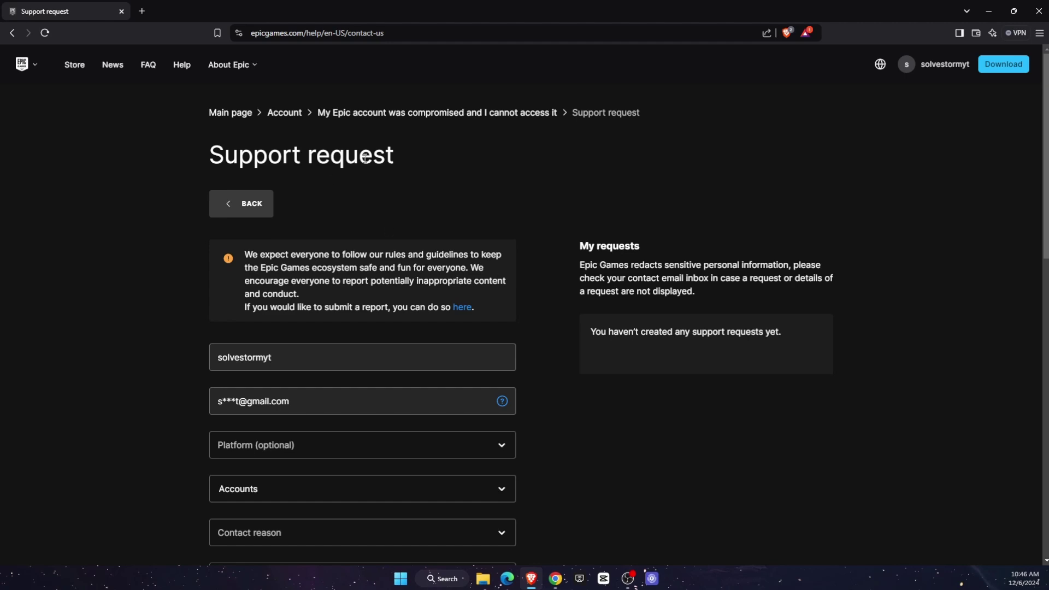
left_click_drag(407, 168, 238, 136)
left_click(245, 149)
scroll(536, 218, "down", 4)
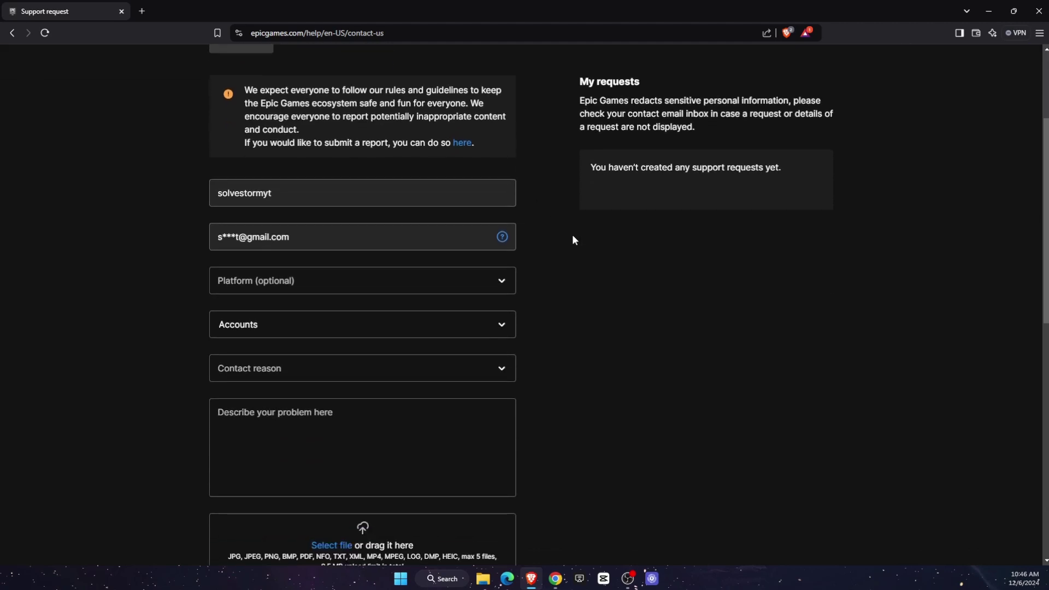
scroll(382, 216, "down", 1)
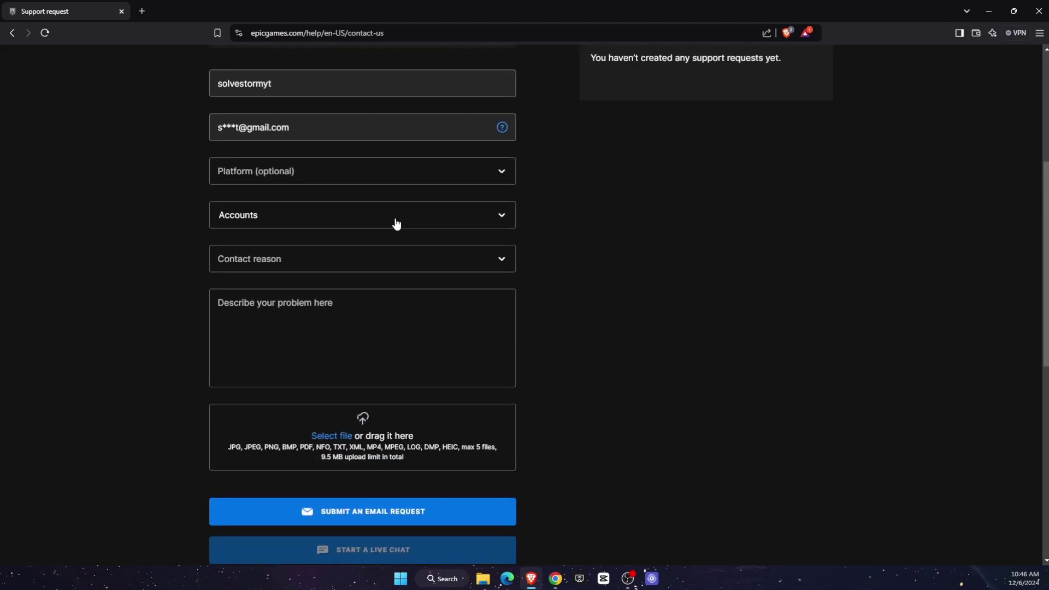
scroll(311, 172, "down", 1)
Step: Set the request to platform PC, category Accounts, contact reason Epic Account
left_click(291, 118)
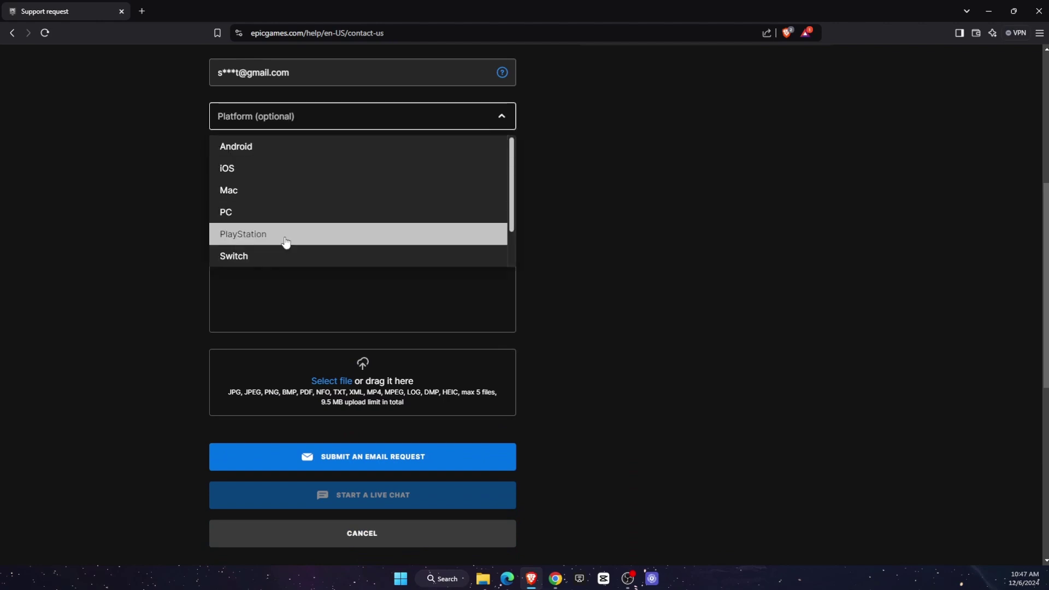
left_click(272, 215)
left_click(309, 160)
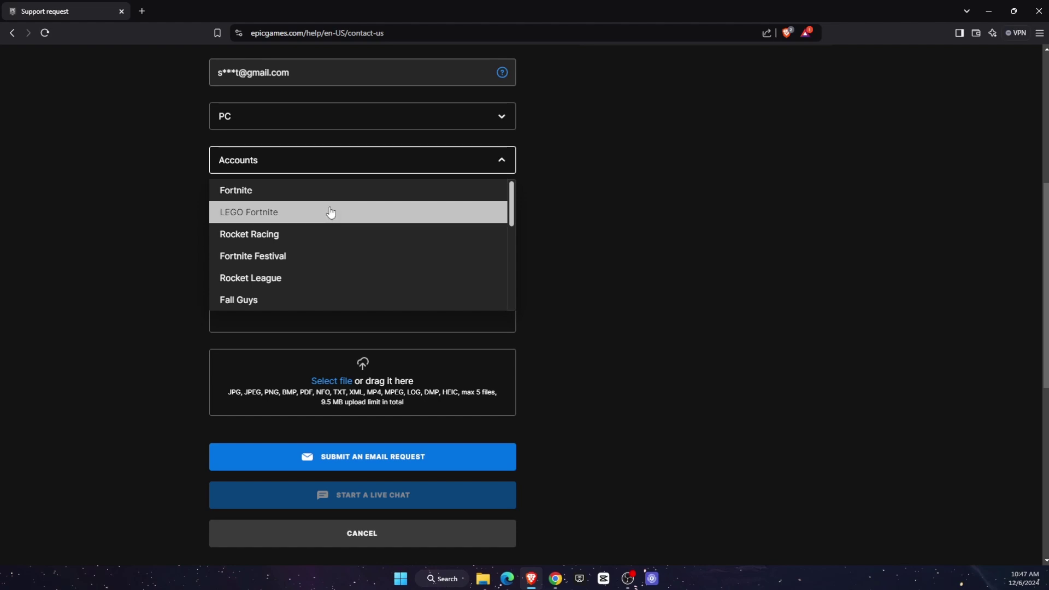
key("Up")
left_click(254, 263)
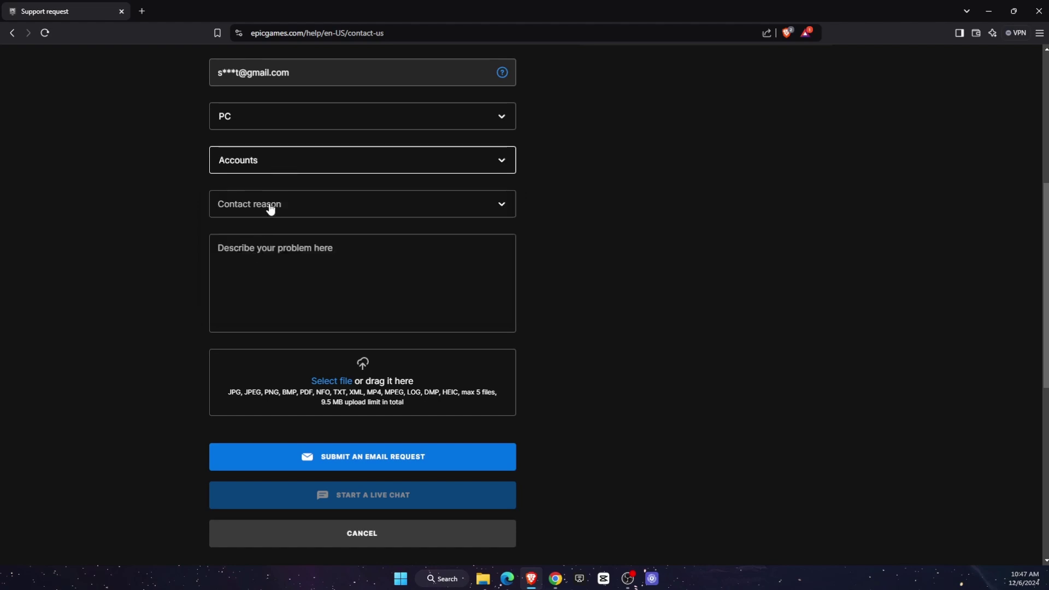
left_click(267, 206)
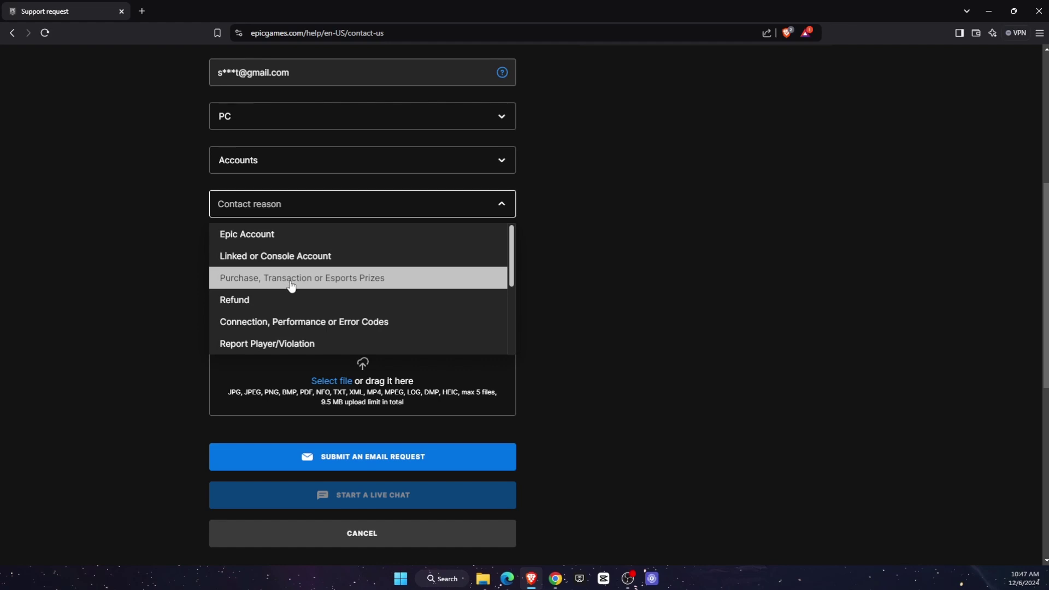
scroll(283, 330, "down", 1)
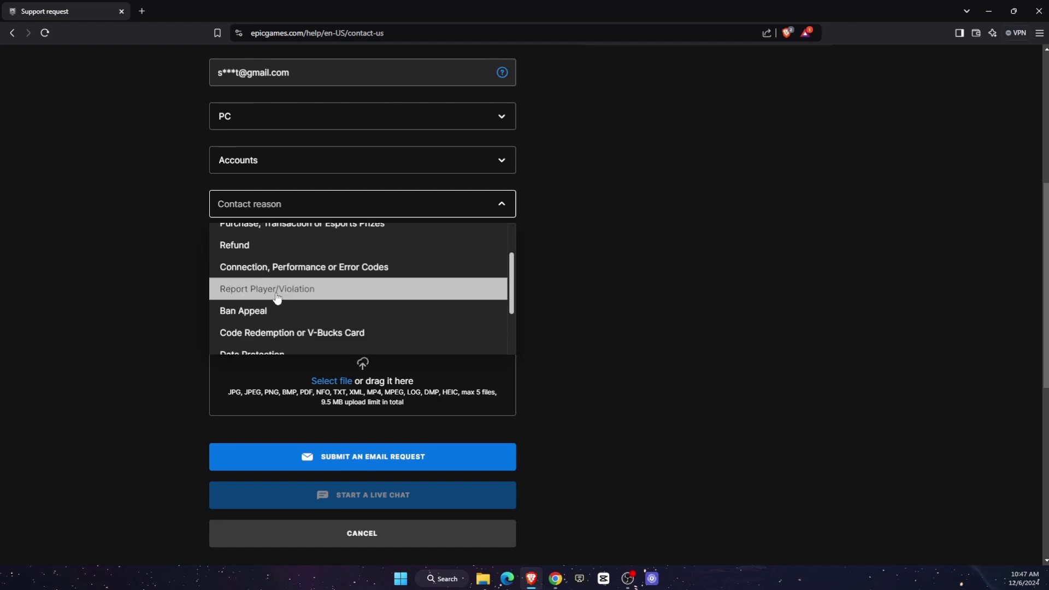
scroll(276, 330, "up", 1)
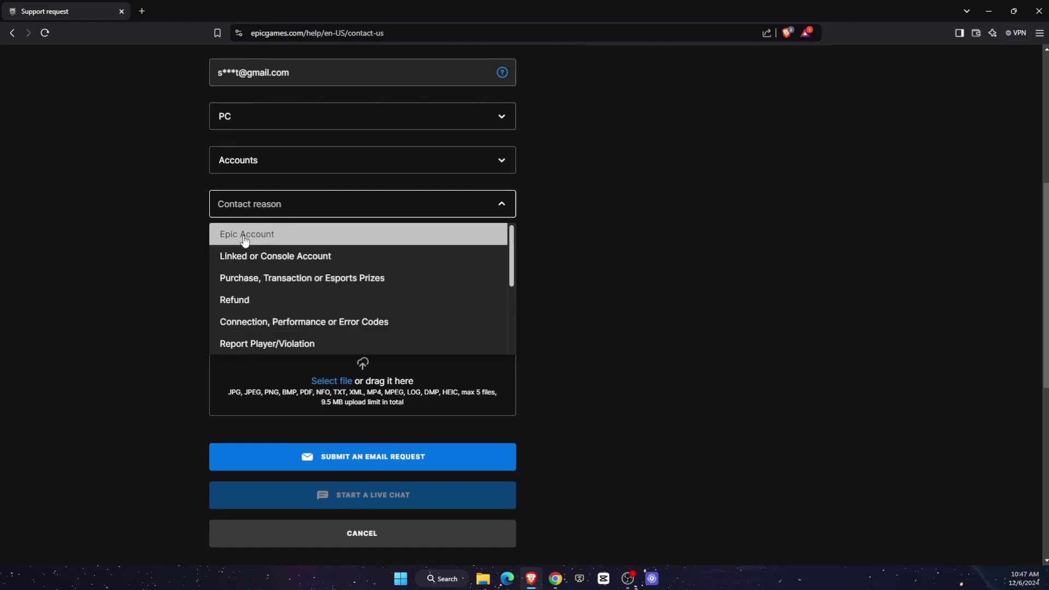
left_click(243, 236)
left_click(284, 271)
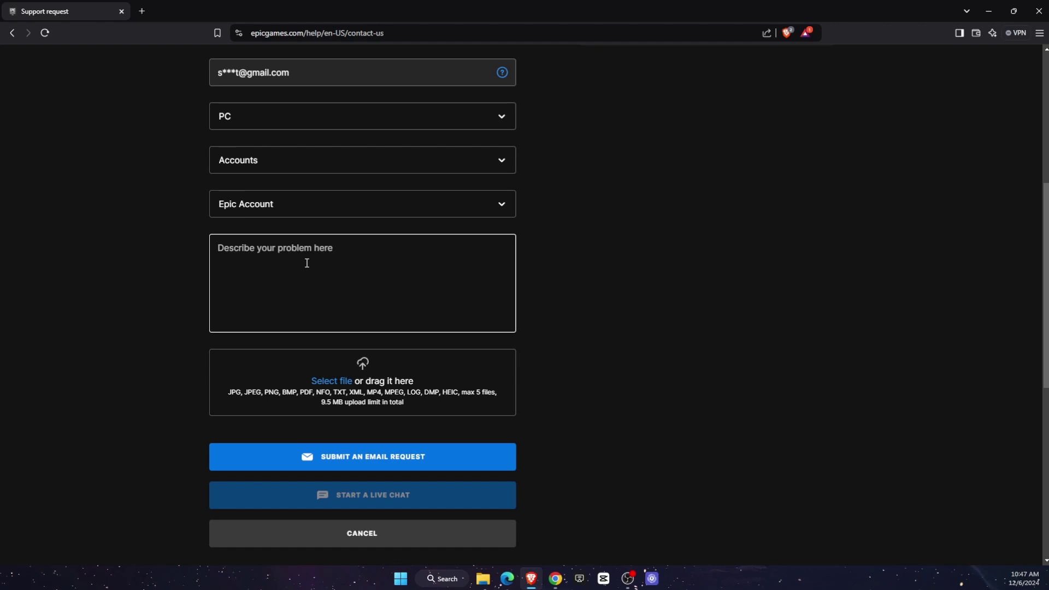
Step: Write 'My account was hacked, I don't have access to it.' plus username and email lines
type("My")
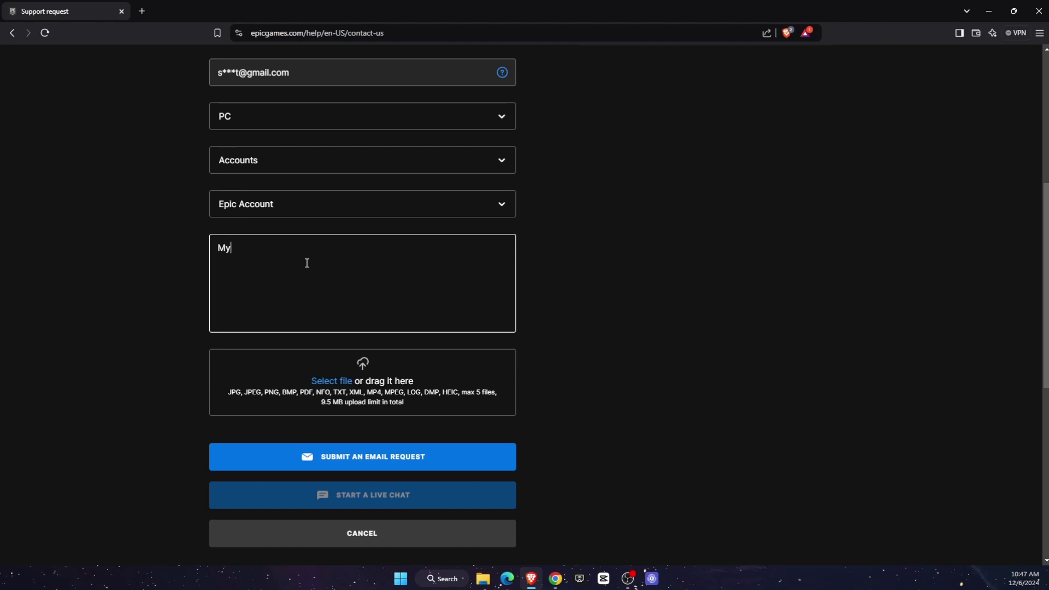
type(" account was")
type("ed, I ")
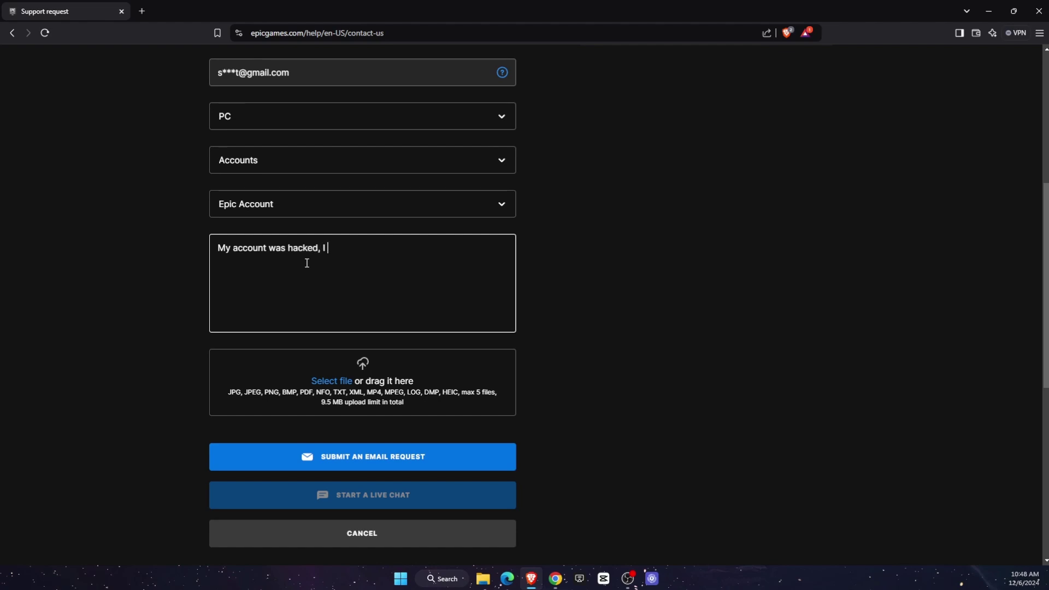
type("don't ha")
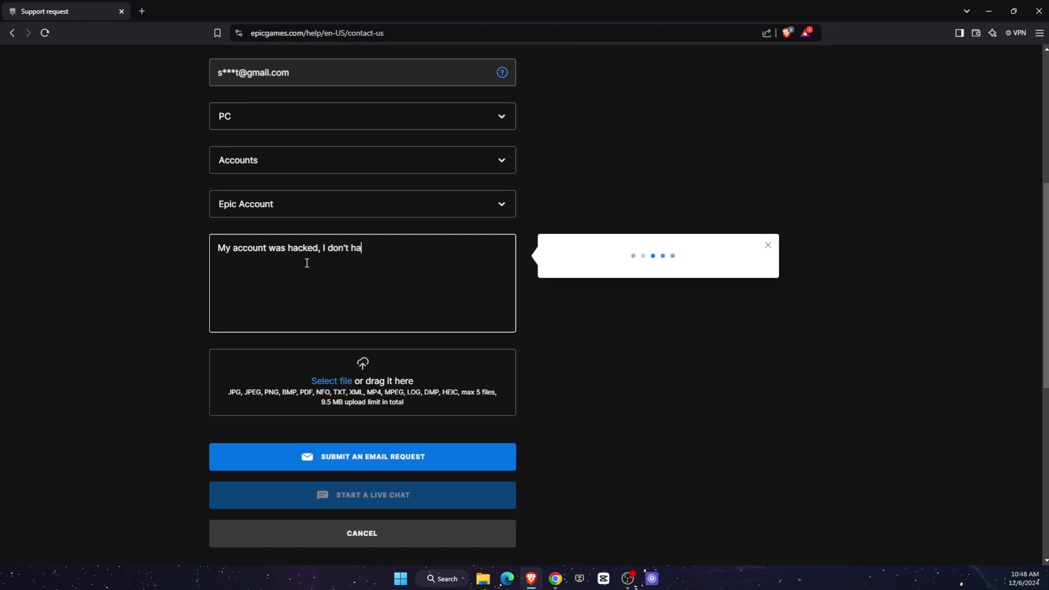
type("ve access yo")
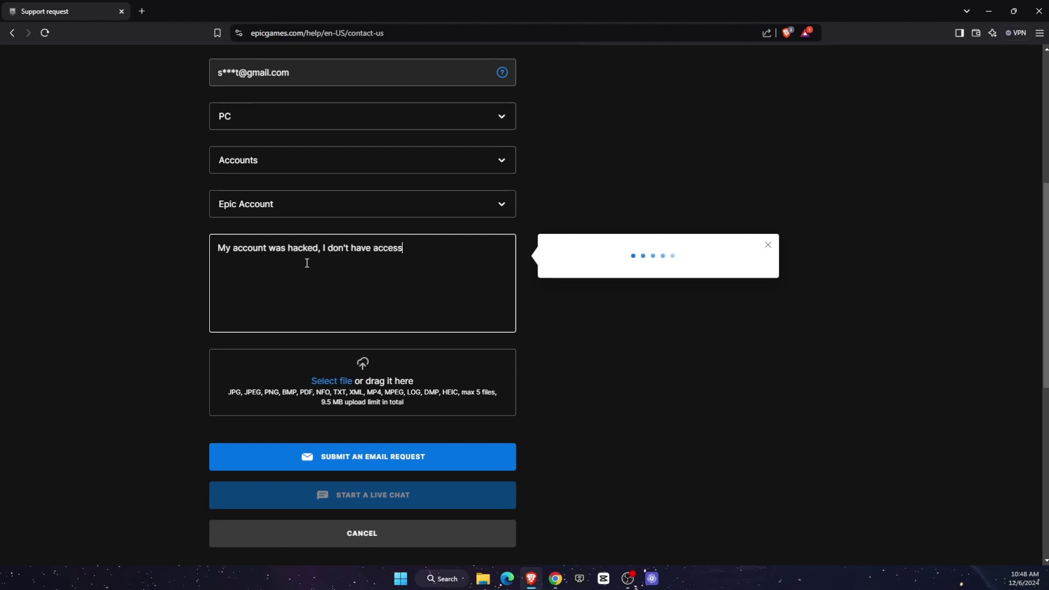
key("BackSpace")
key("BackSpace")
type("to it.")
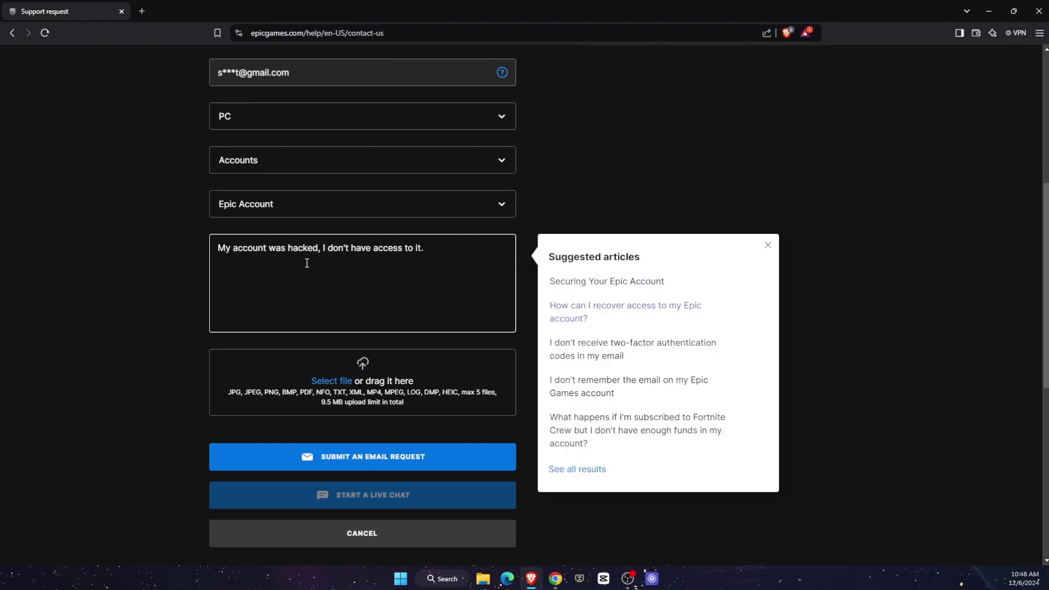
key("Return")
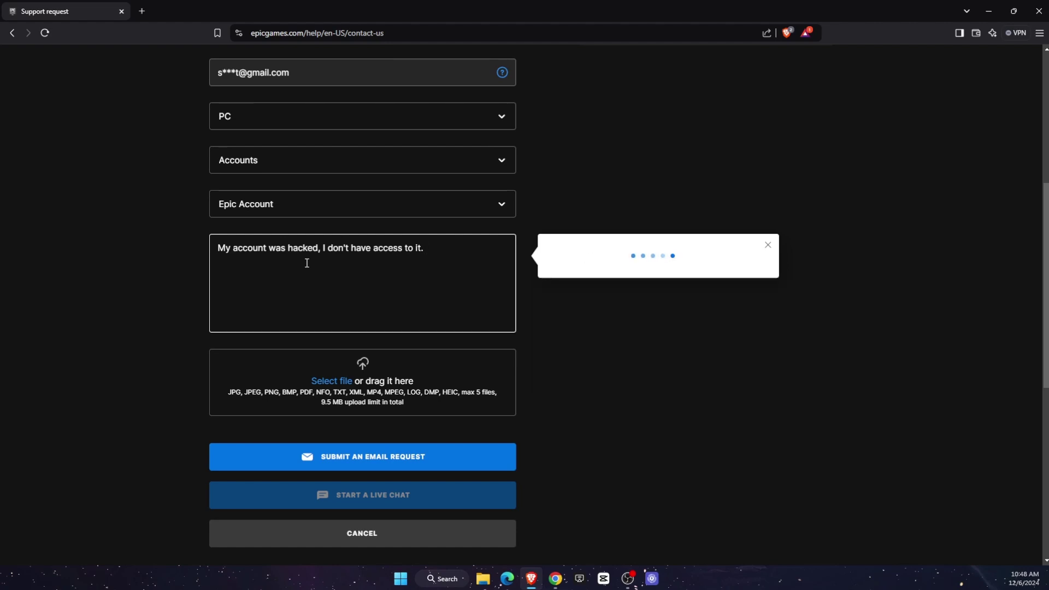
type("My username: username")
key("Return")
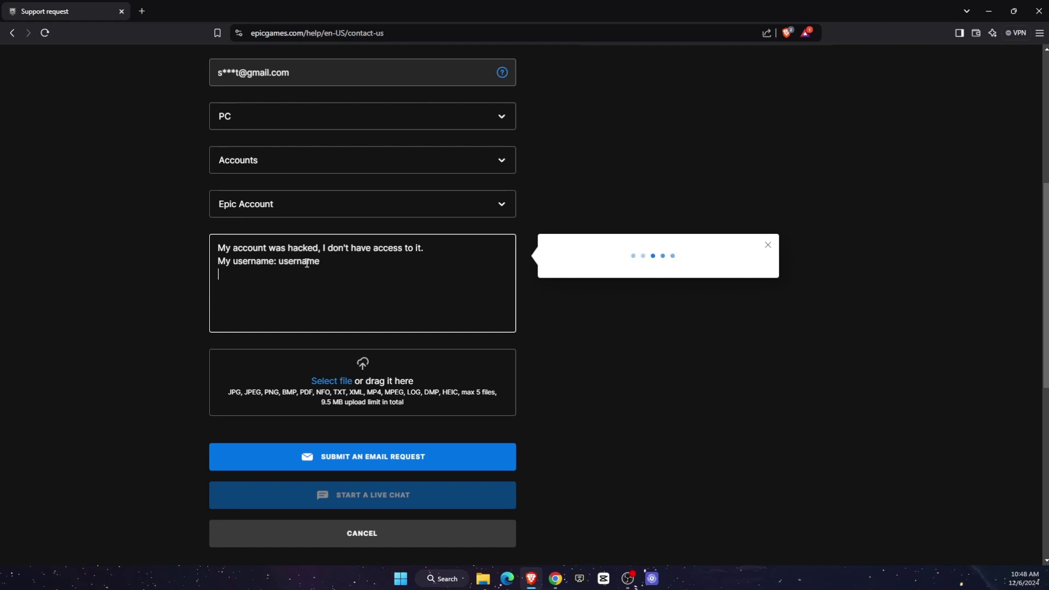
type("EMail: hacked email")
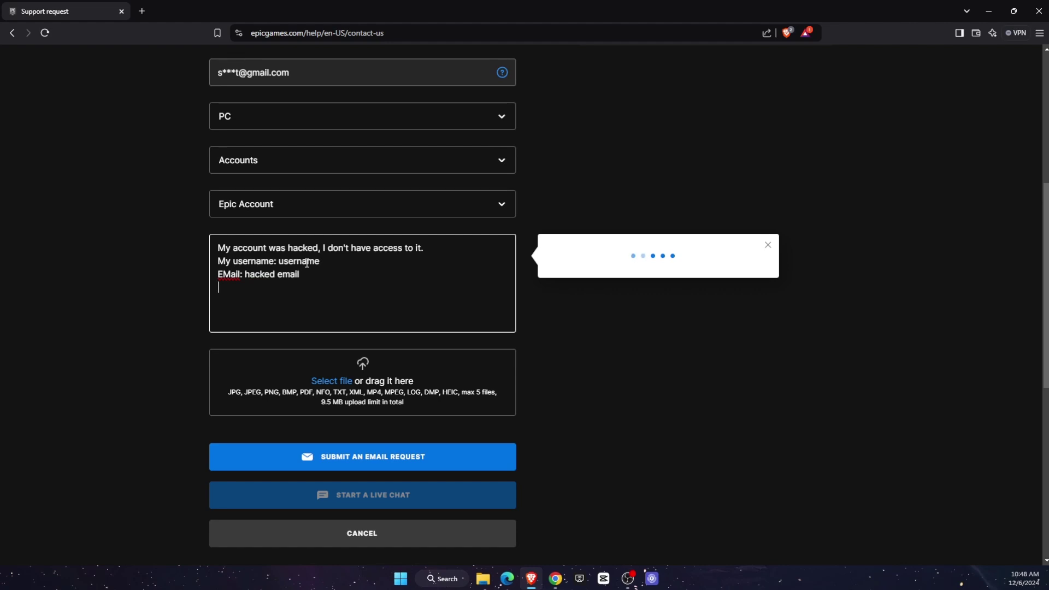
left_click(191, 327)
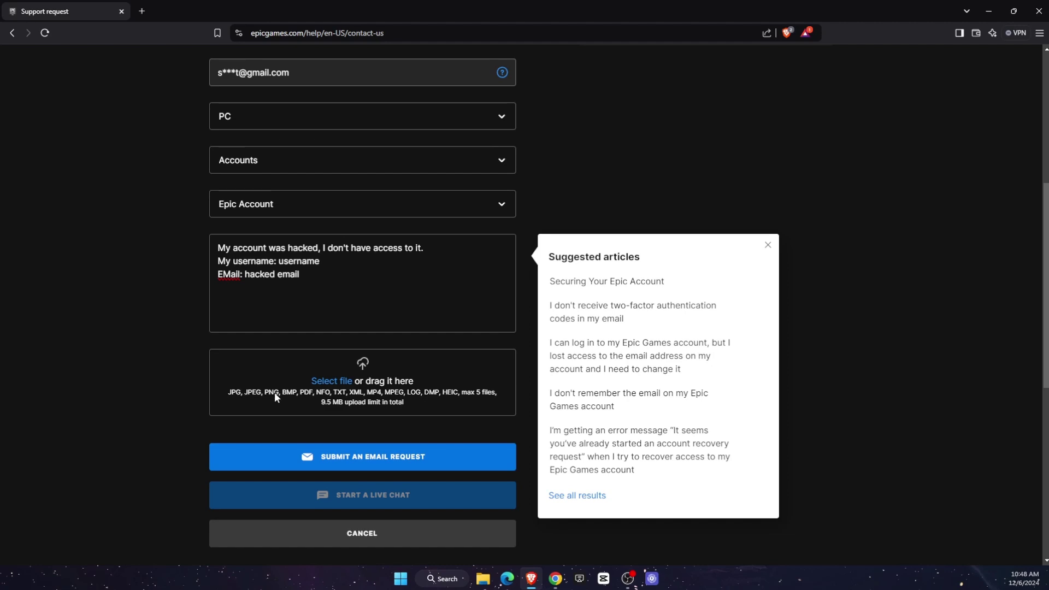
scroll(352, 391, "down", 1)
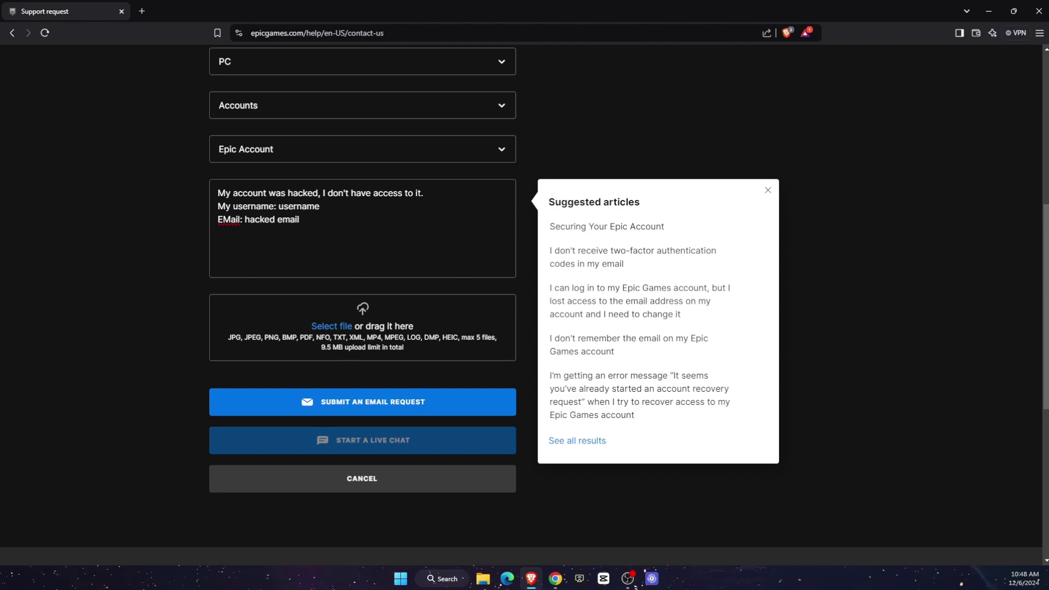
scroll(475, 380, "up", 6)
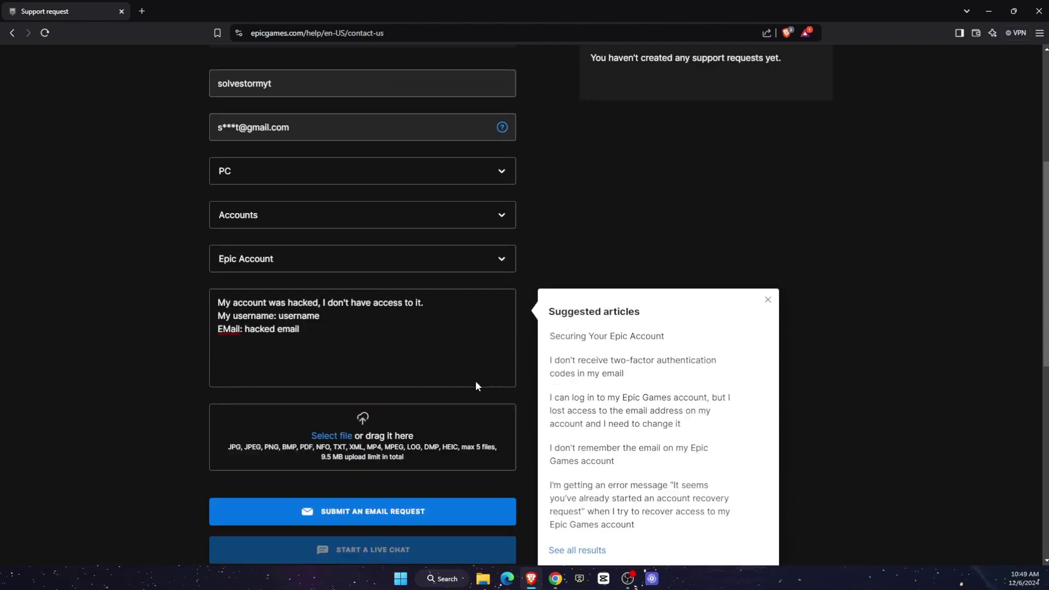
scroll(475, 381, "down", 6)
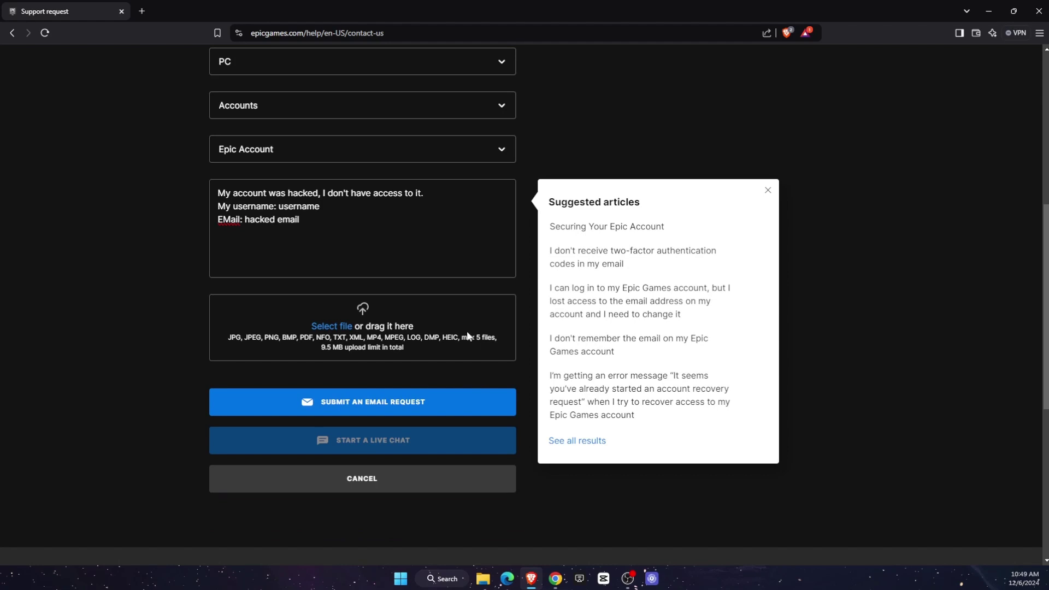